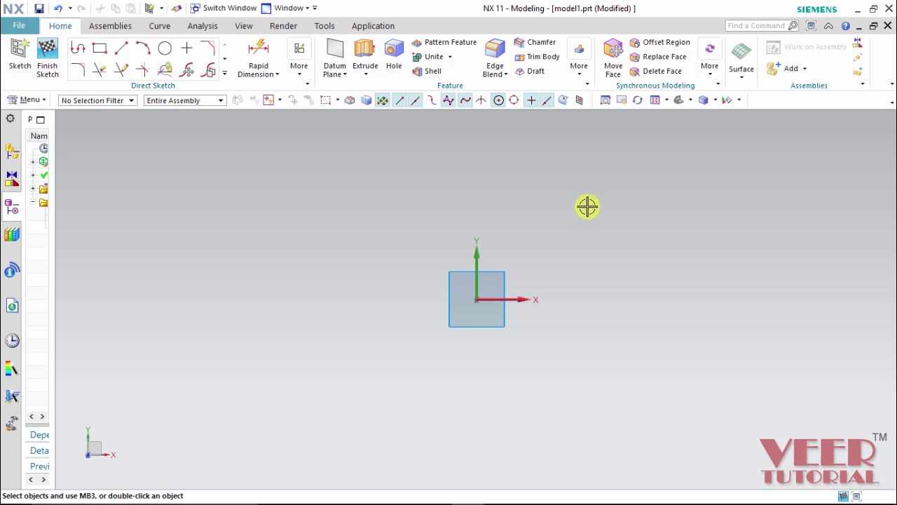
- Start a new Text curve of the Planar type
click(38, 100)
mouse_move(35, 164)
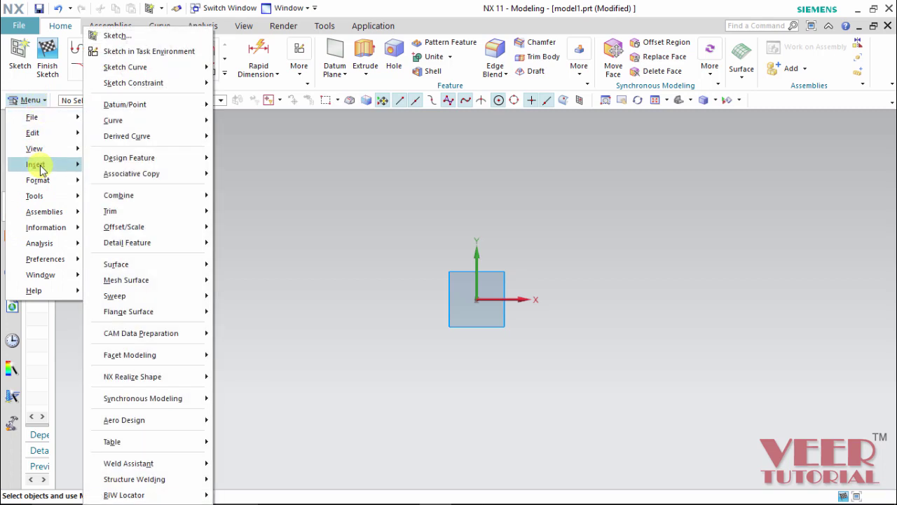
mouse_move(186, 124)
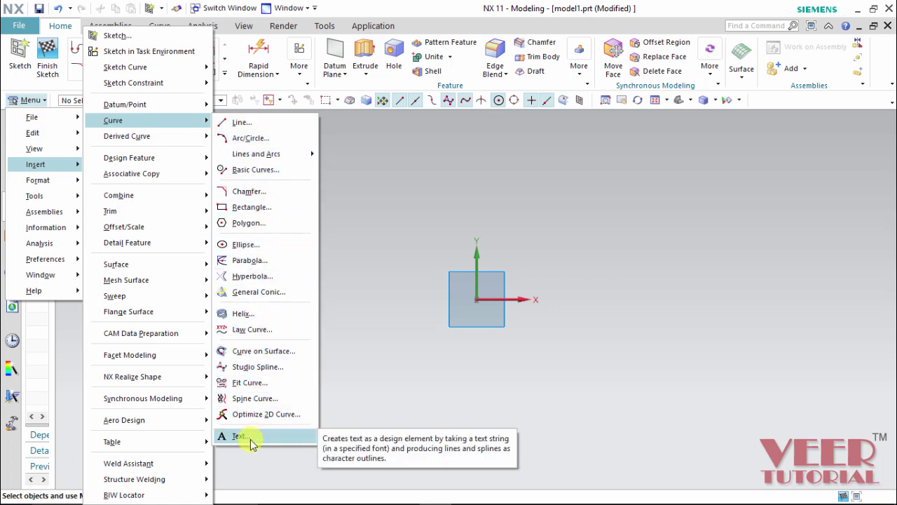
click(238, 436)
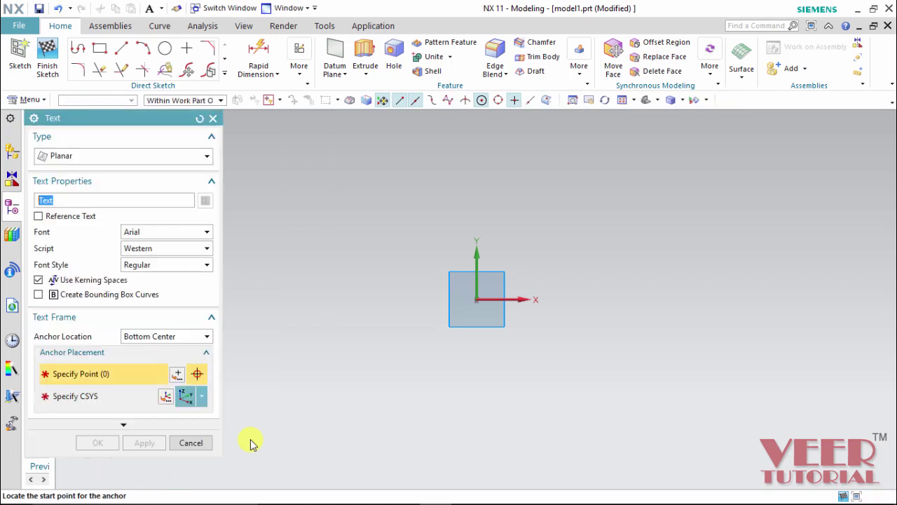
drag(118, 117, 207, 93)
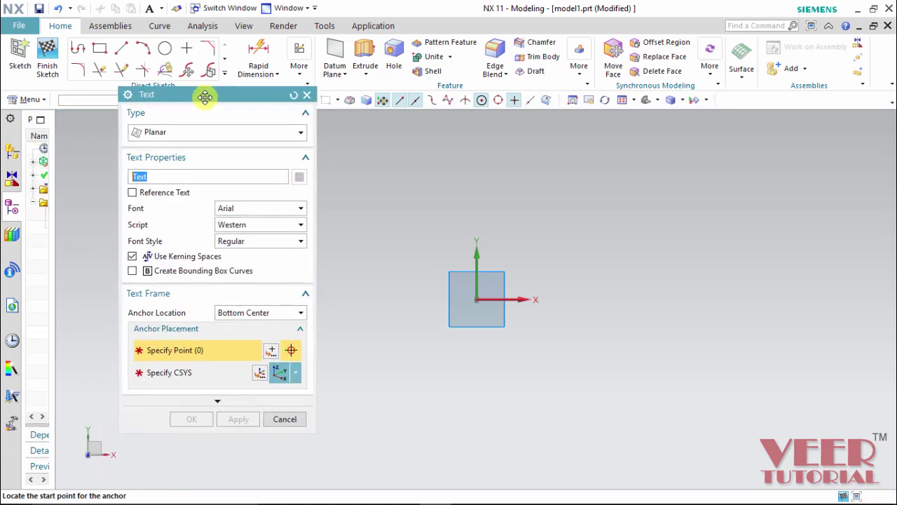
click(302, 136)
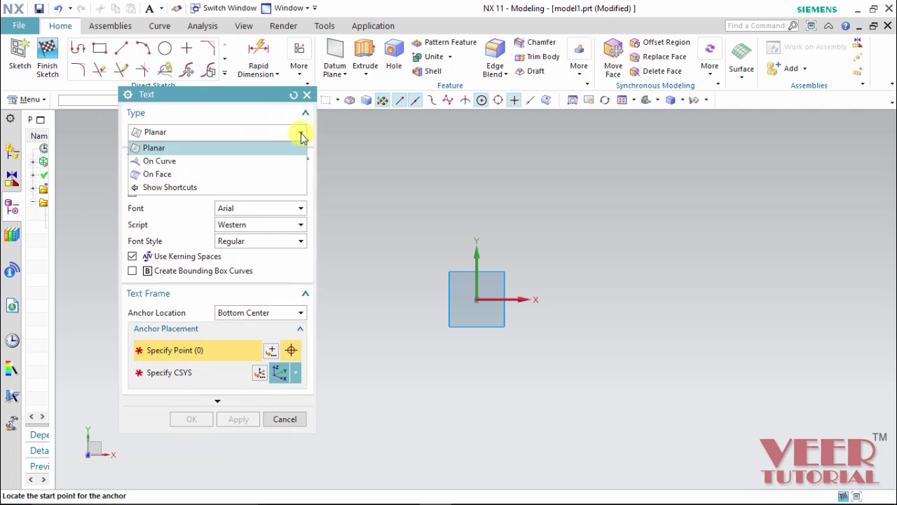
click(166, 148)
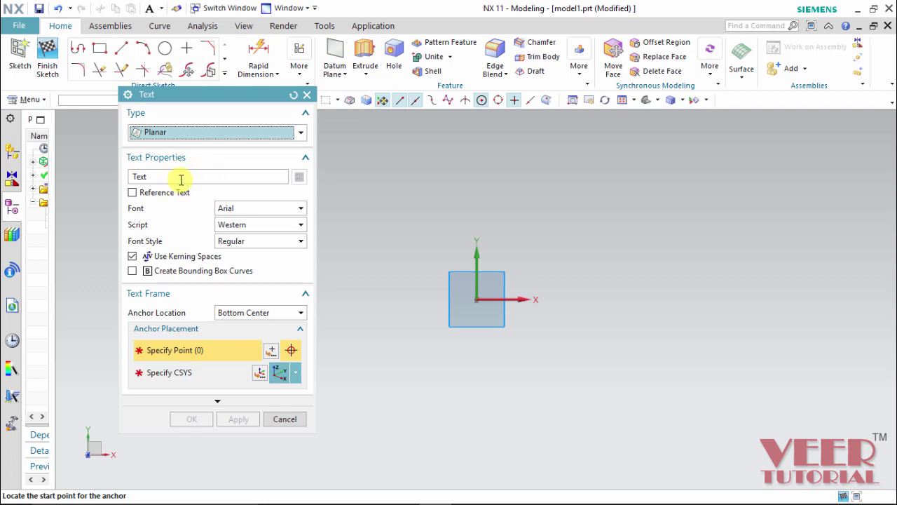
- Set the text to "Siemens nx" as reference text, using the Arial font in Regular style
drag(181, 178, 124, 176)
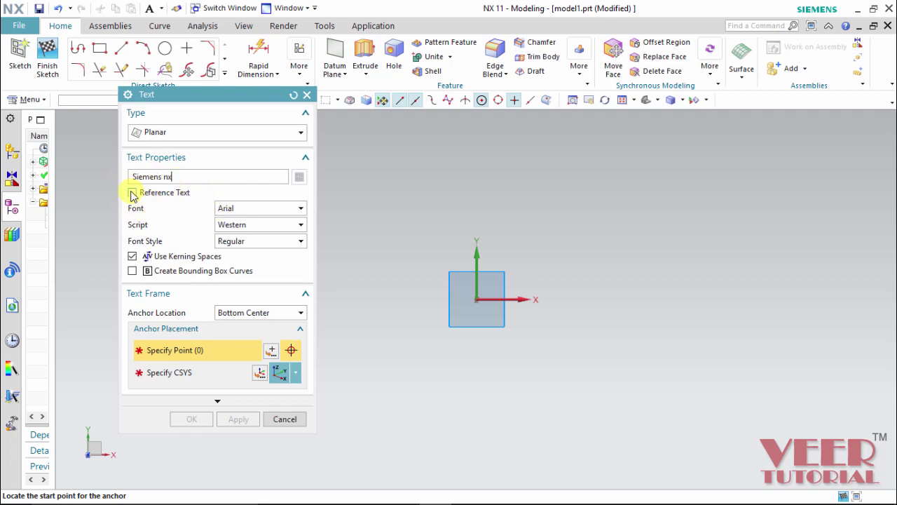
click(132, 193)
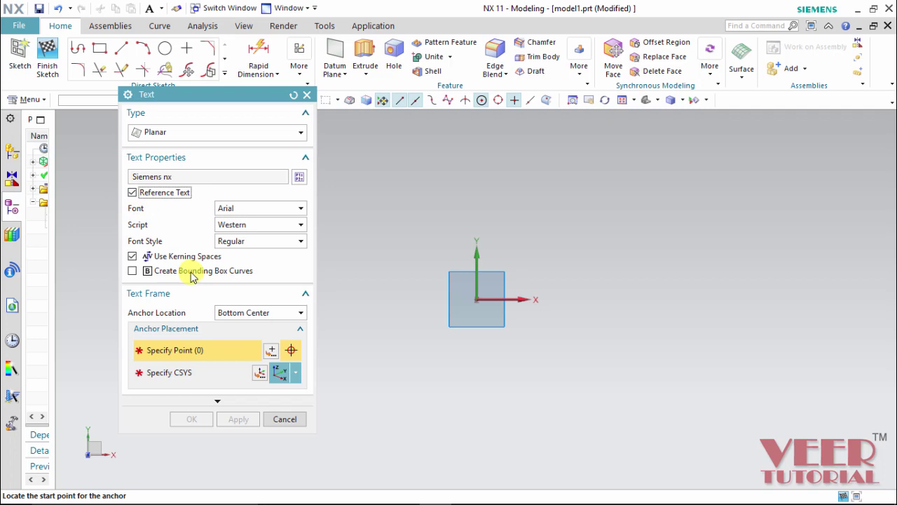
click(283, 211)
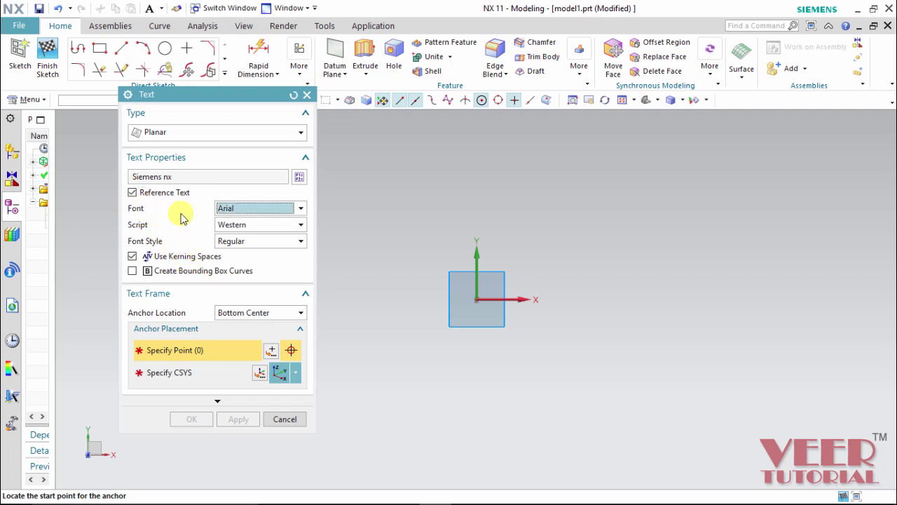
click(262, 212)
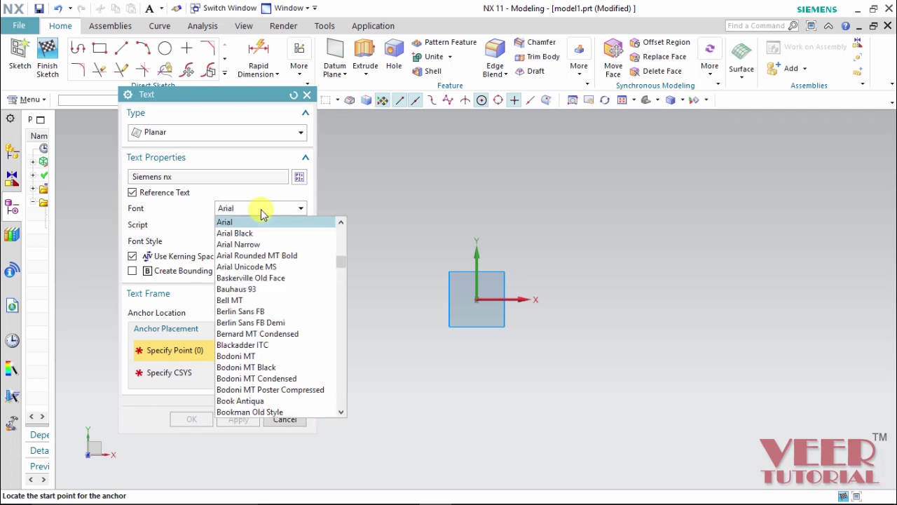
click(193, 221)
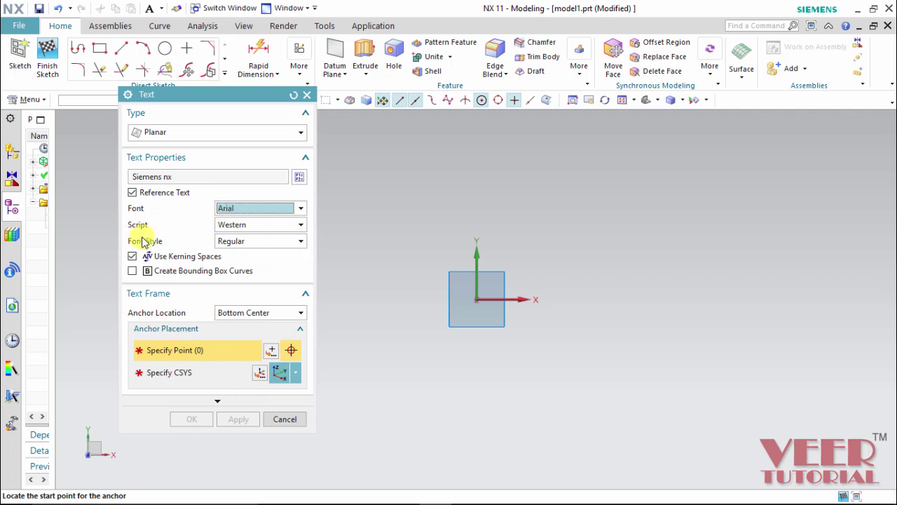
click(287, 243)
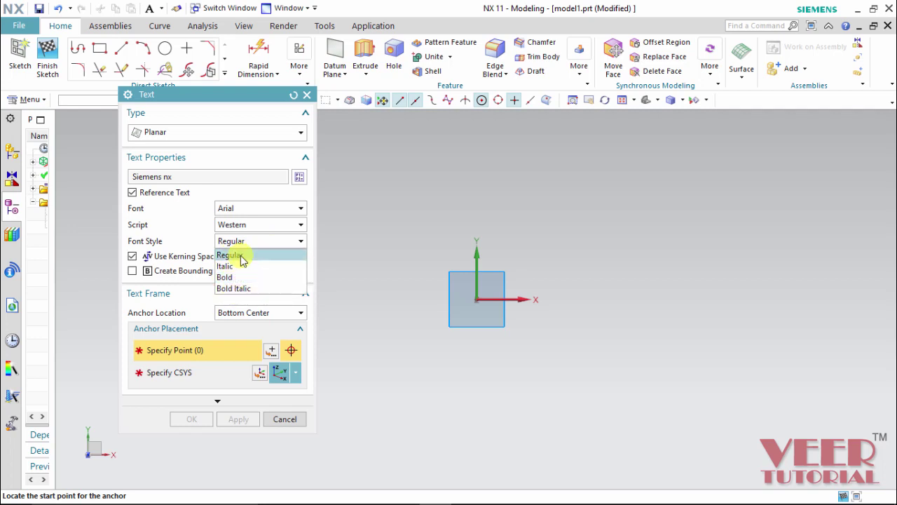
click(242, 257)
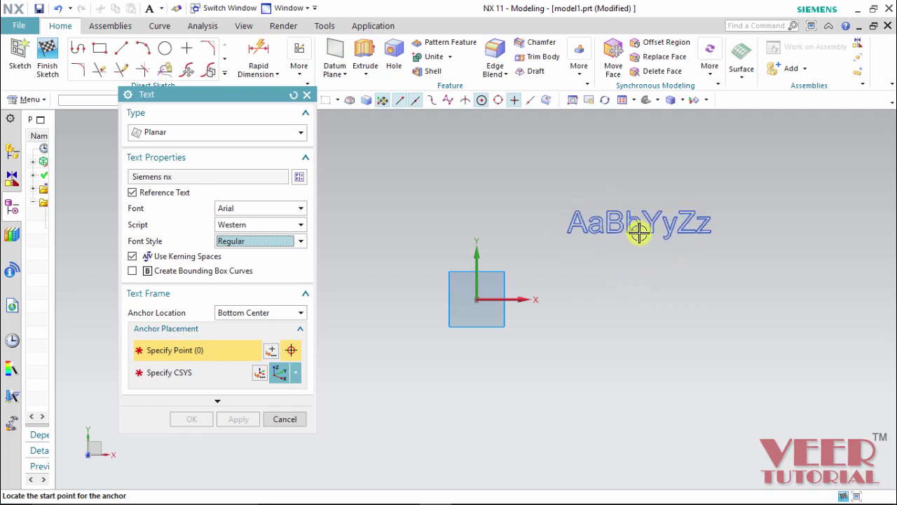
- Place the text above and to the right of the origin, and size it to 100 mm length and 25 mm height
click(638, 233)
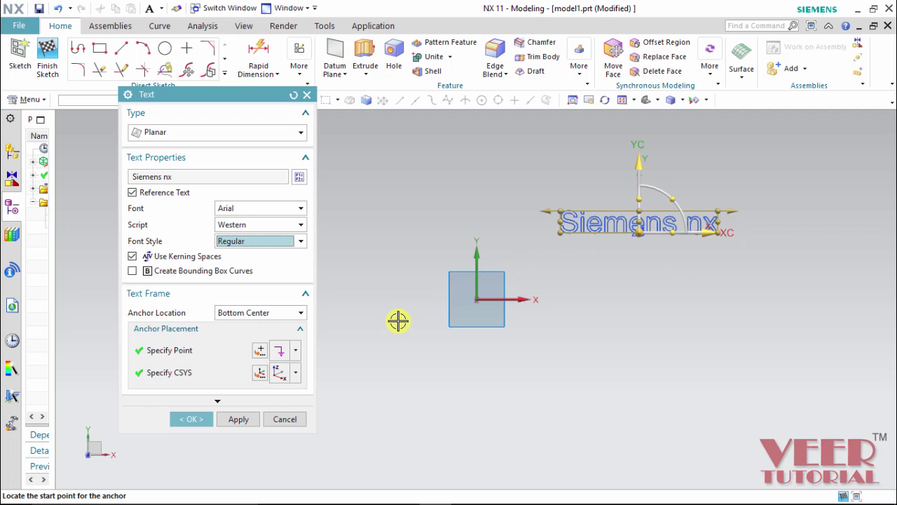
click(218, 401)
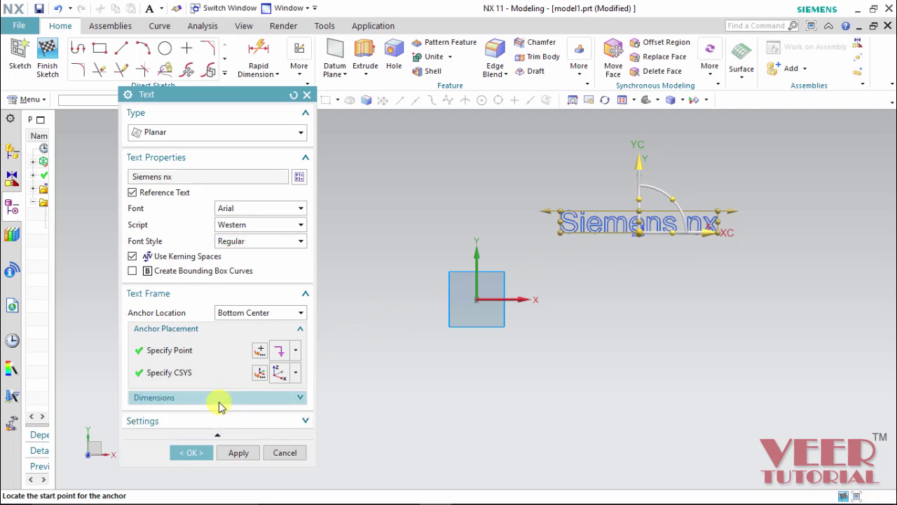
click(303, 400)
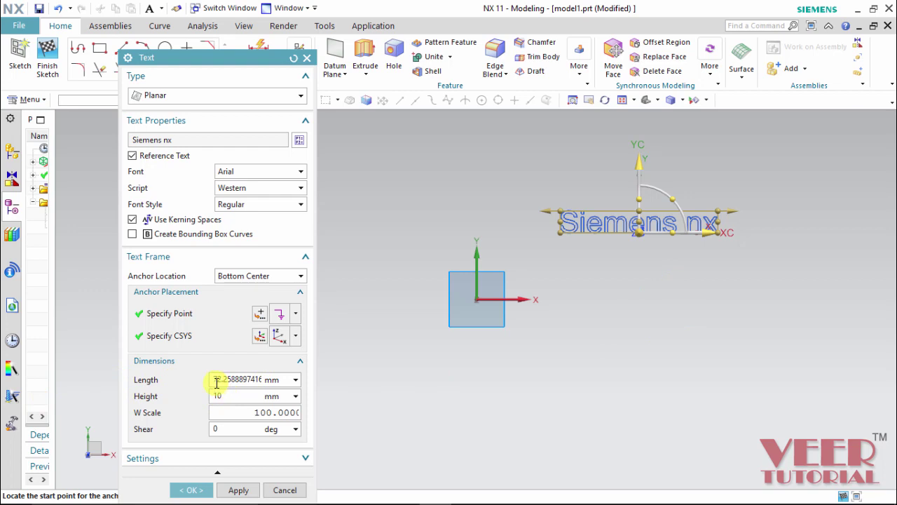
drag(224, 380, 321, 389)
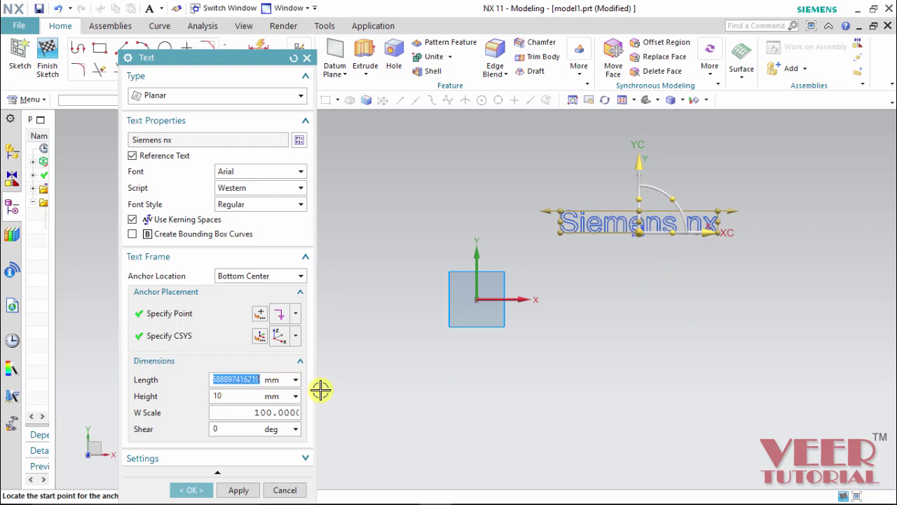
text(100)
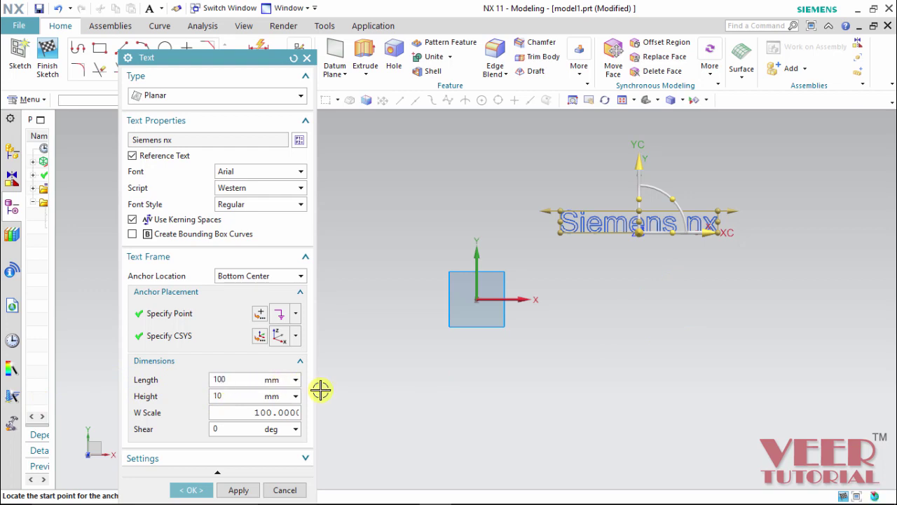
key(Return)
drag(240, 395, 203, 398)
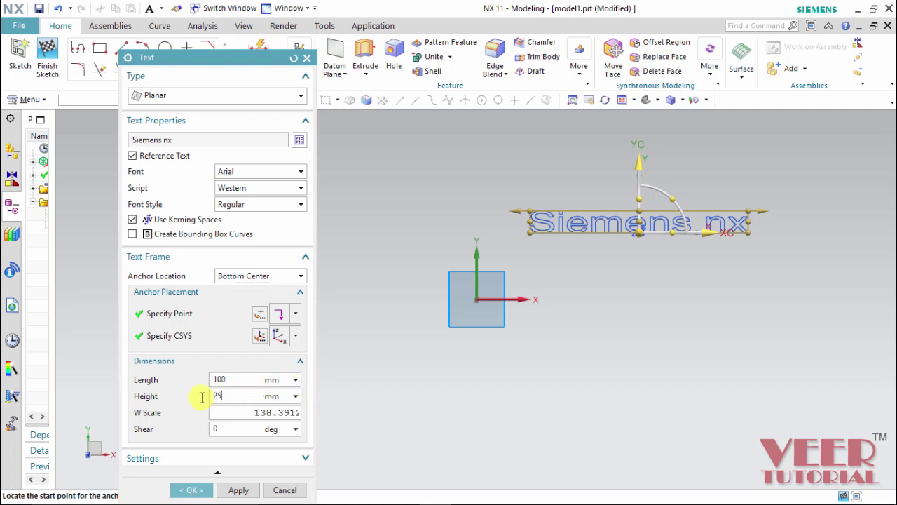
key(Return)
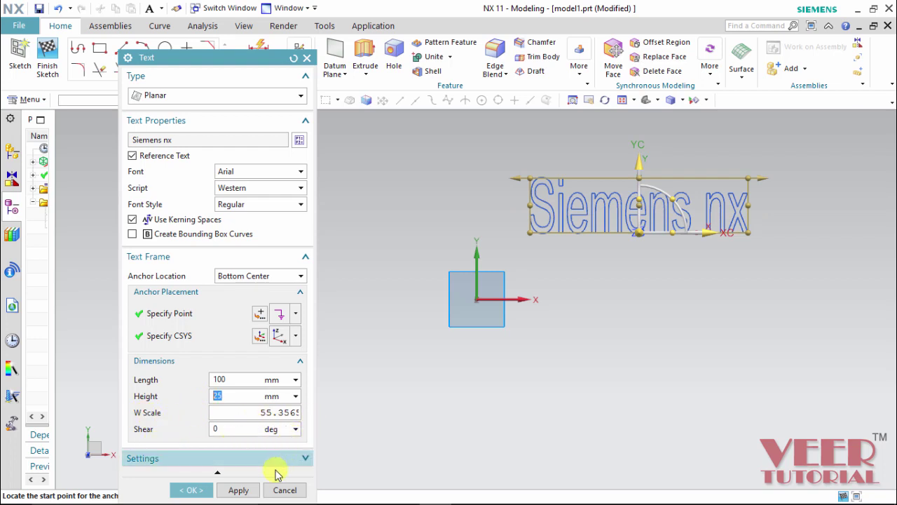
click(306, 460)
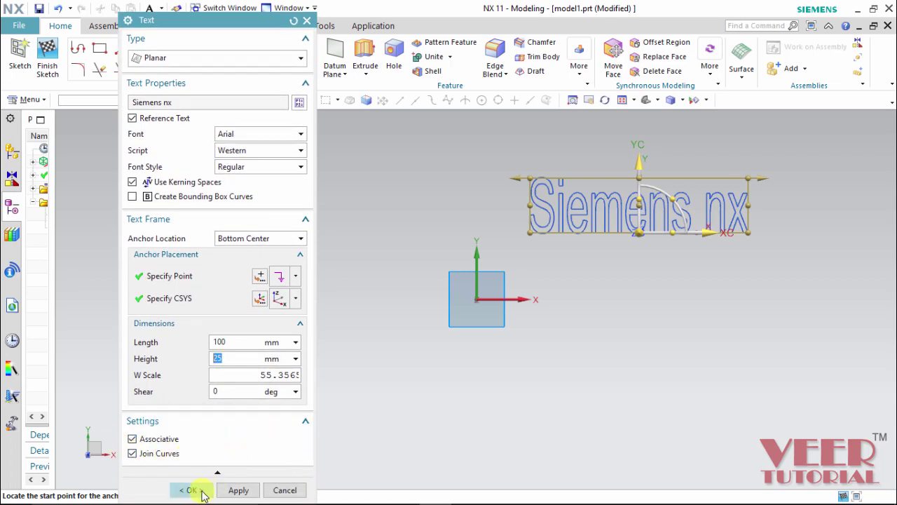
click(193, 490)
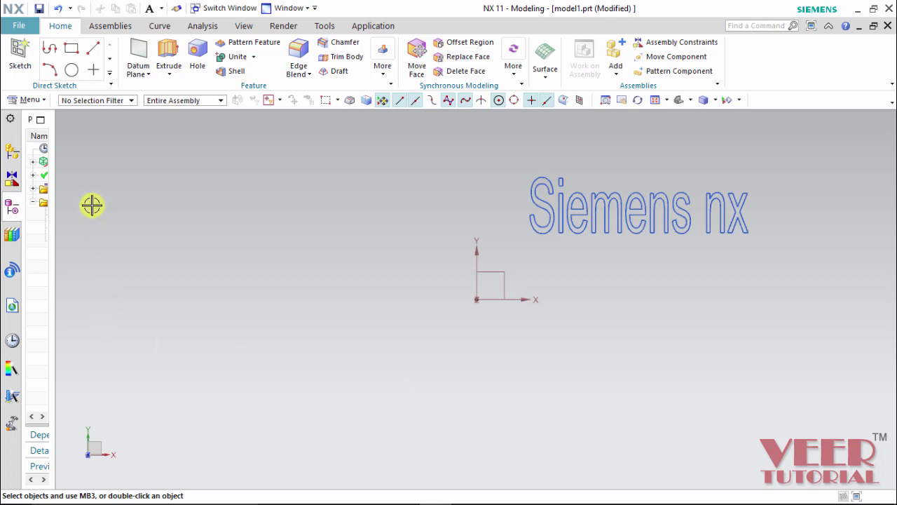
- Create a sketch on the default XY plane and draw an upward-opening arc of about 109.5 mm radius left of the origin
click(21, 55)
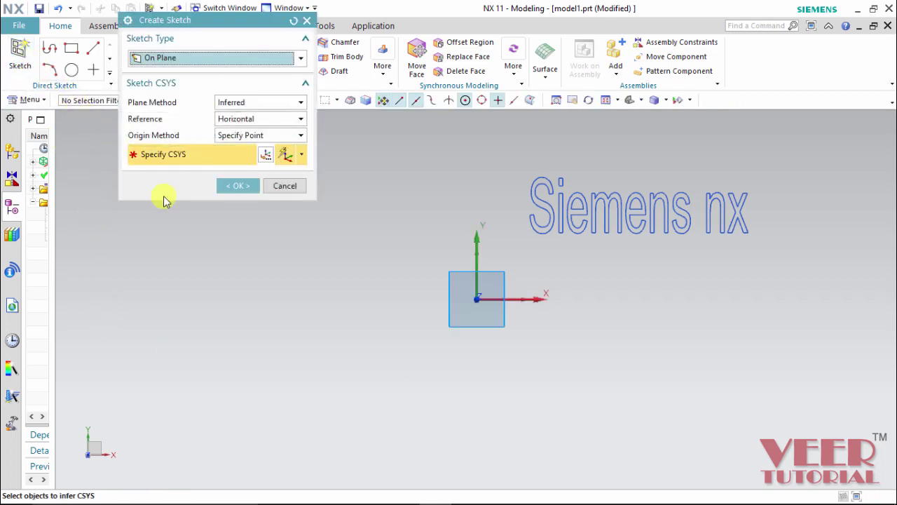
click(238, 188)
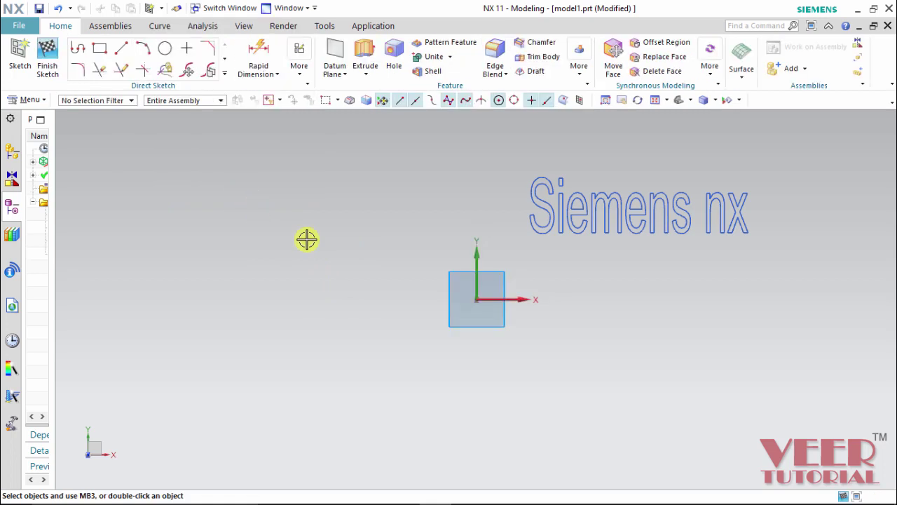
click(147, 56)
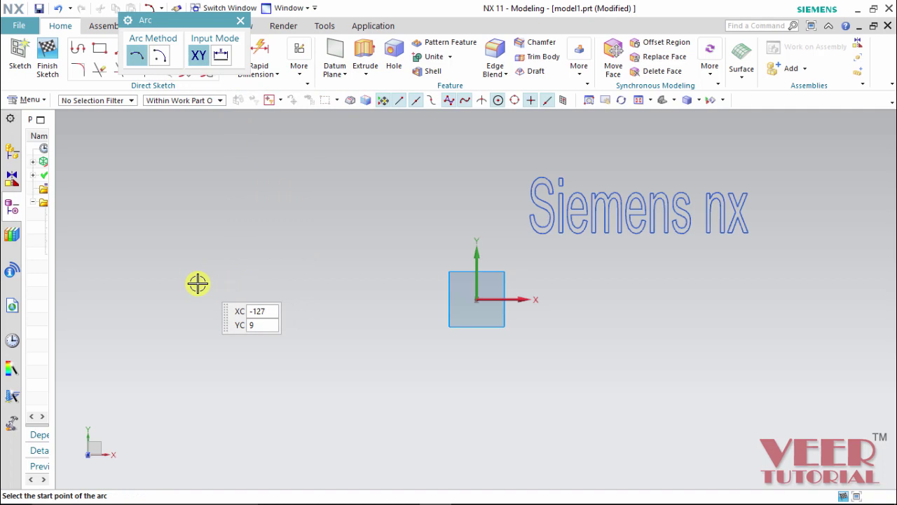
click(142, 352)
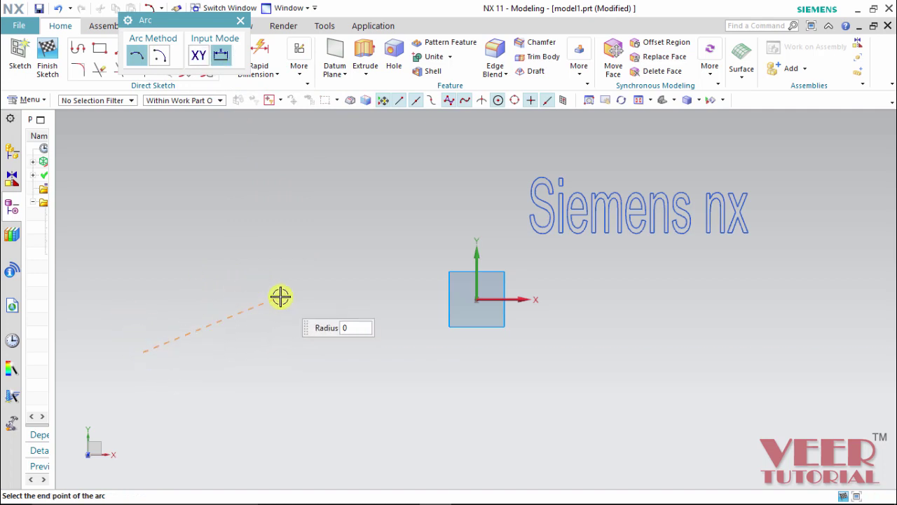
click(349, 303)
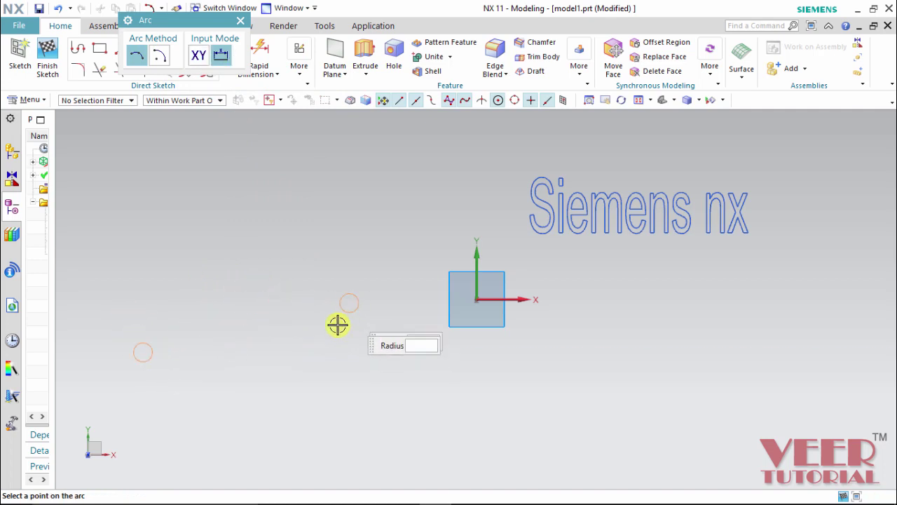
click(275, 345)
- Extend the curve from the arc's right endpoint with an oppositely bent arc of about 186.5 mm radius ending above the origin, and finish the sketch
click(348, 303)
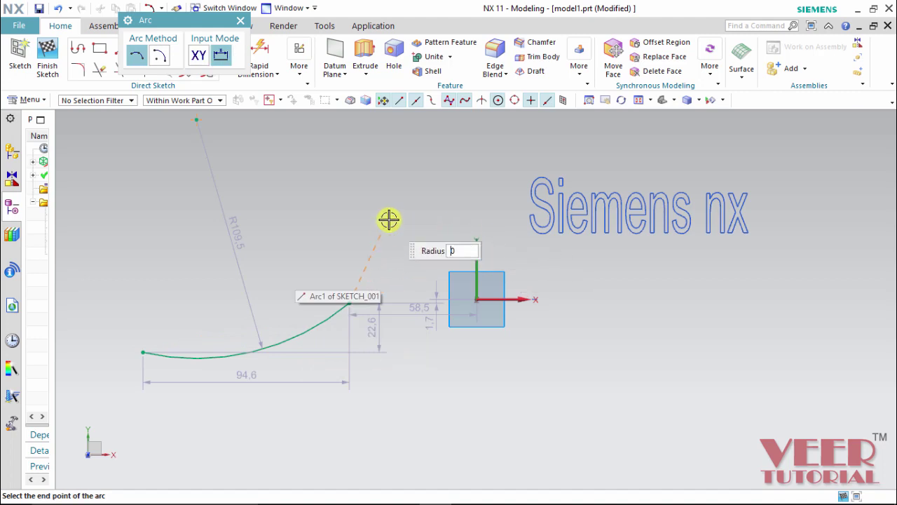
click(471, 234)
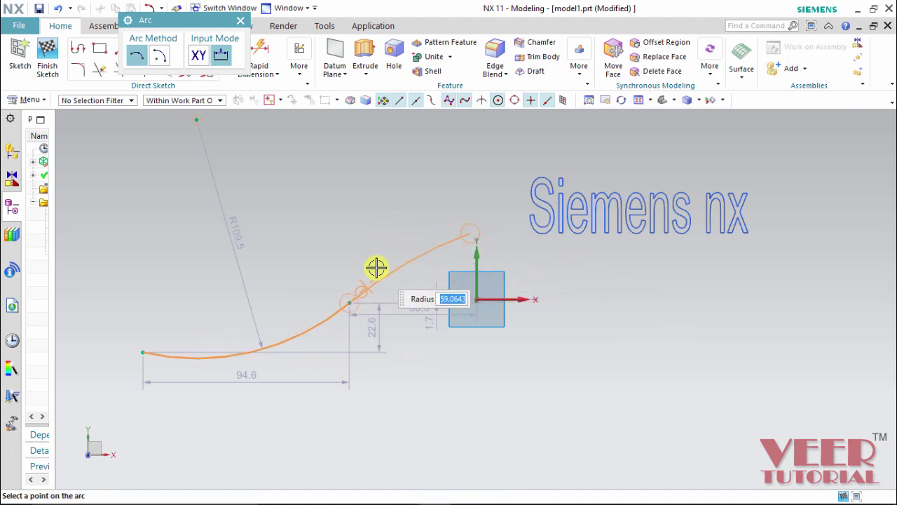
click(376, 266)
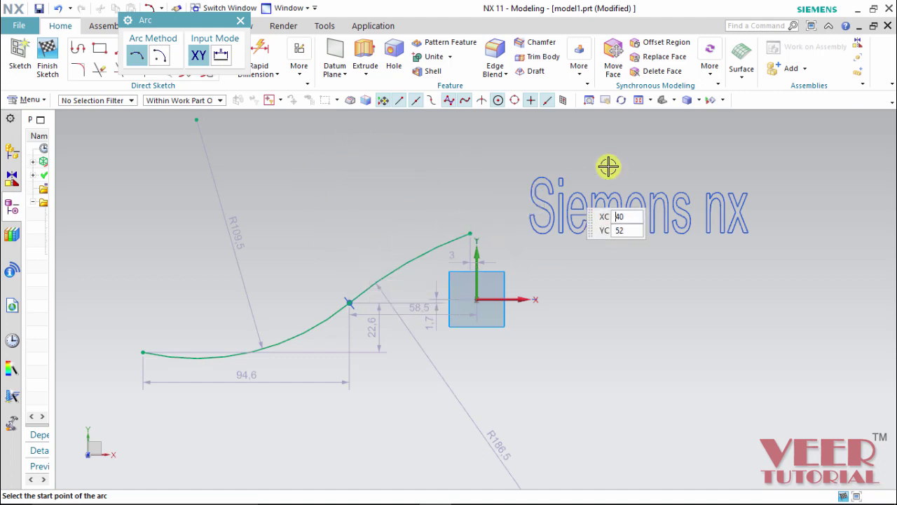
click(47, 62)
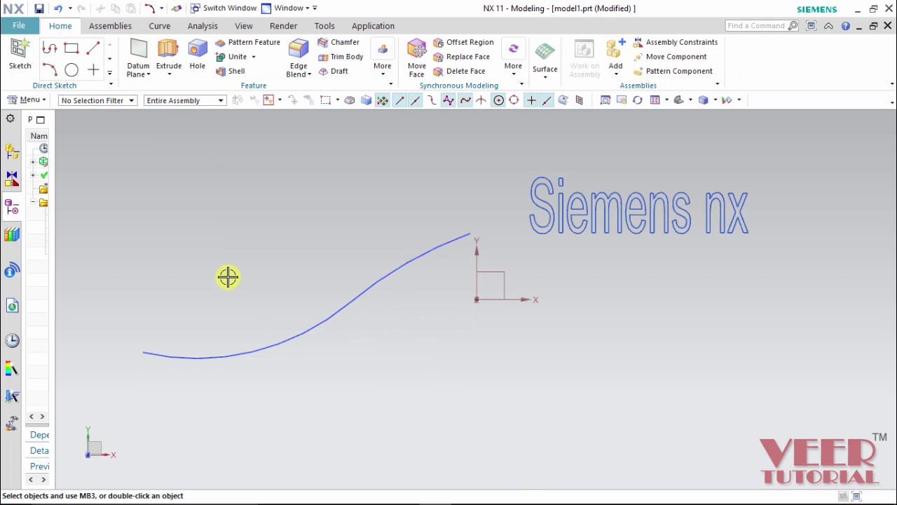
- Start a text feature of type On Curve and pick the sketched double-arc curve as the placement curve for "Siemens nx"
click(33, 101)
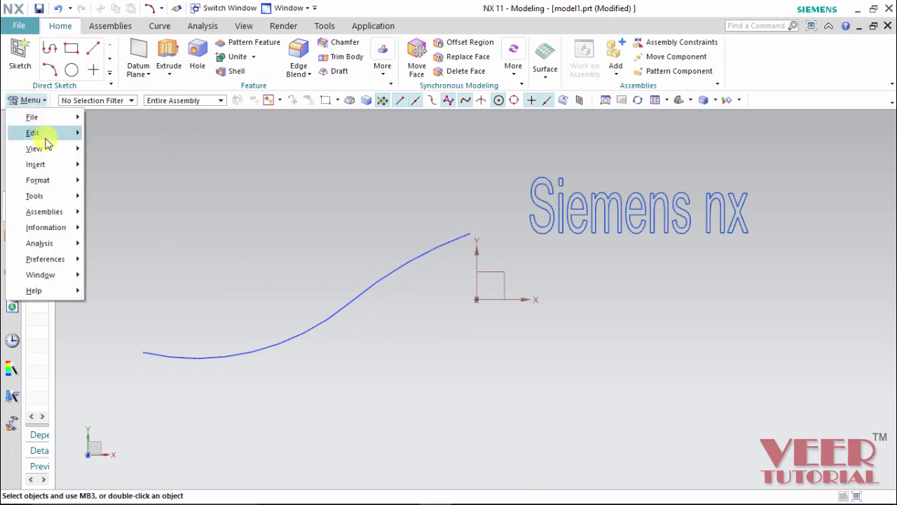
mouse_move(44, 166)
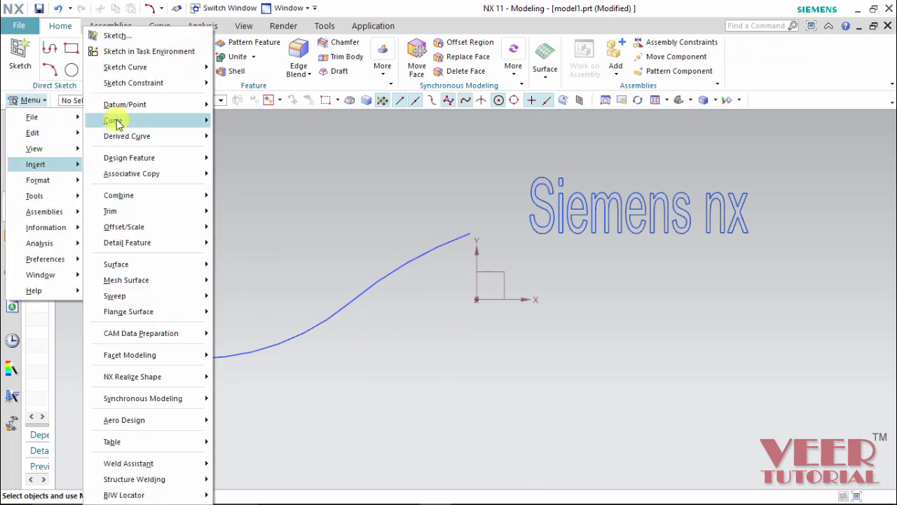
mouse_move(114, 120)
click(240, 437)
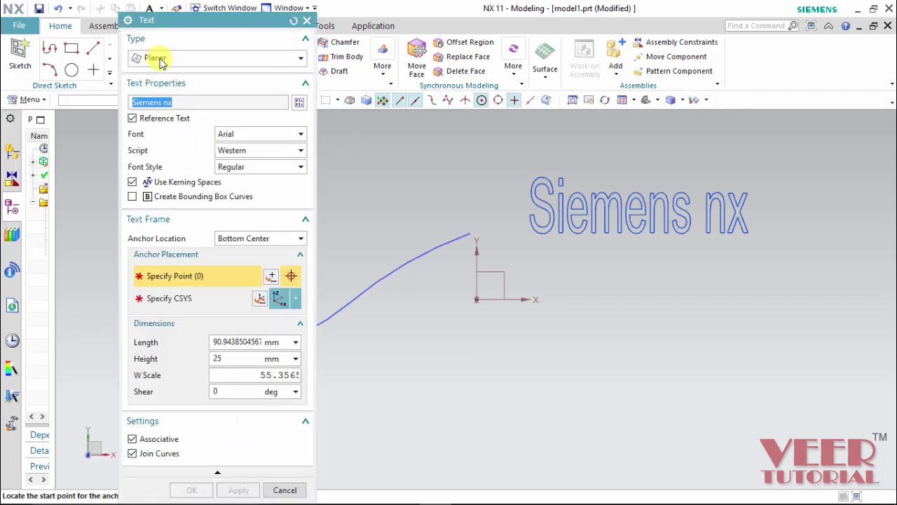
click(160, 62)
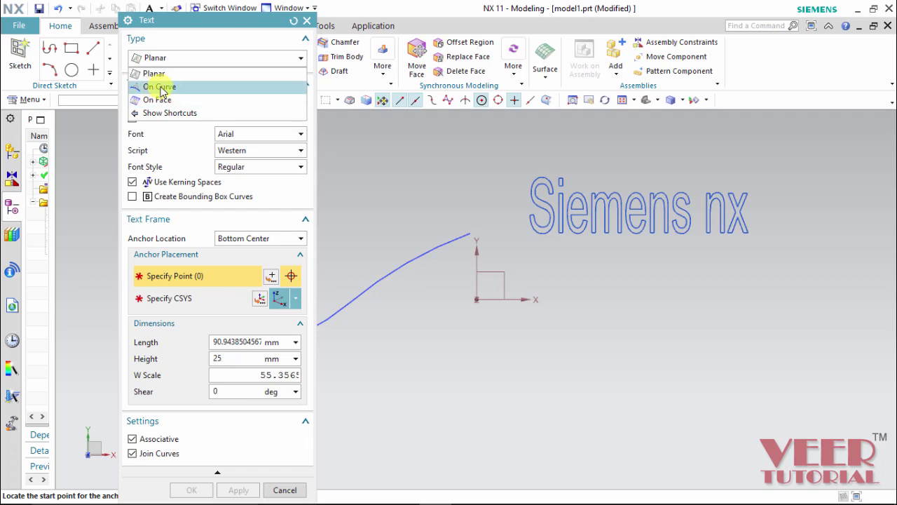
click(160, 87)
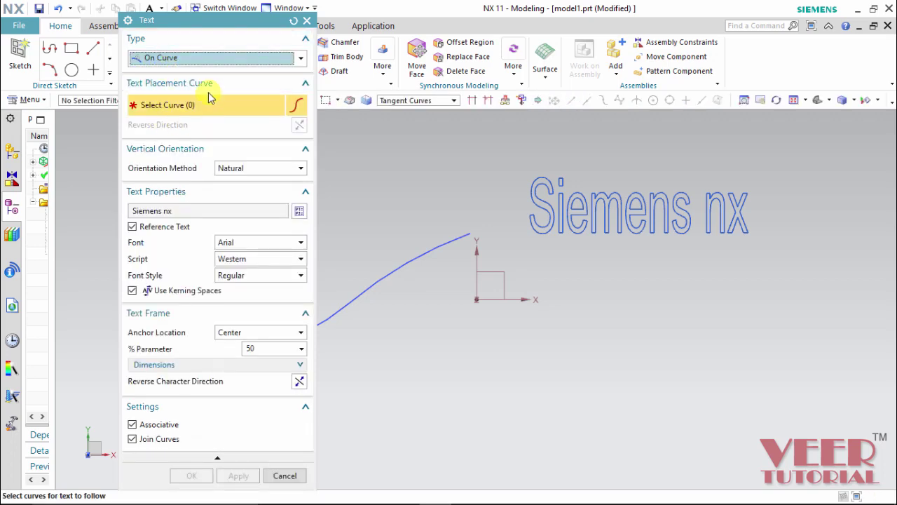
drag(203, 21, 686, 31)
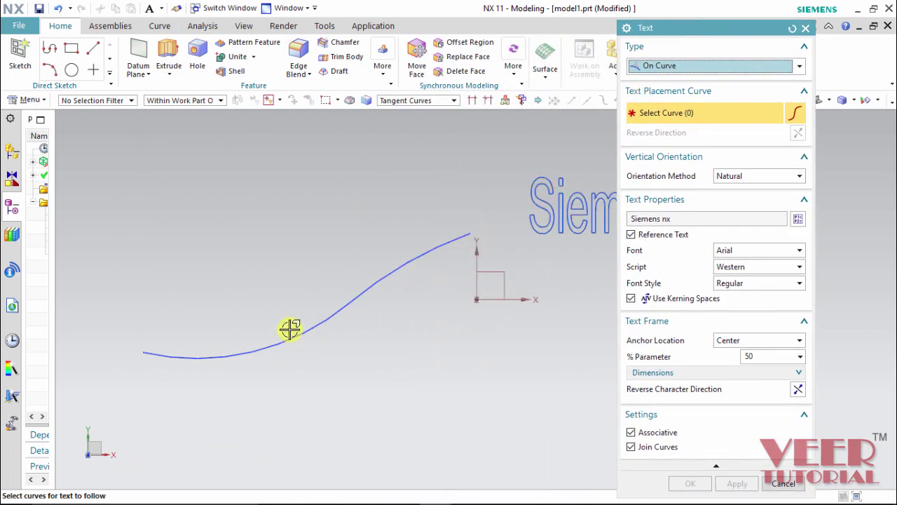
click(384, 276)
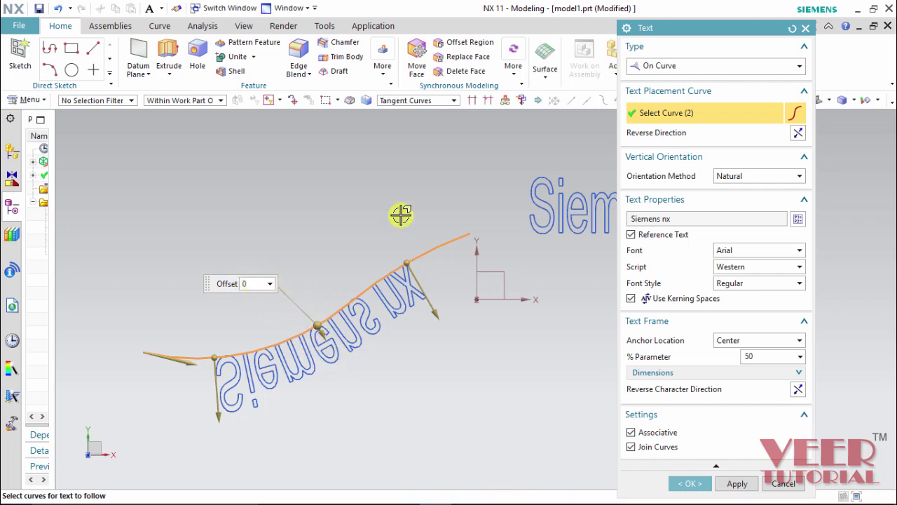
- Try reversing the placement curve's direction, flip it back, and keep the vertical orientation method at Natural
click(799, 135)
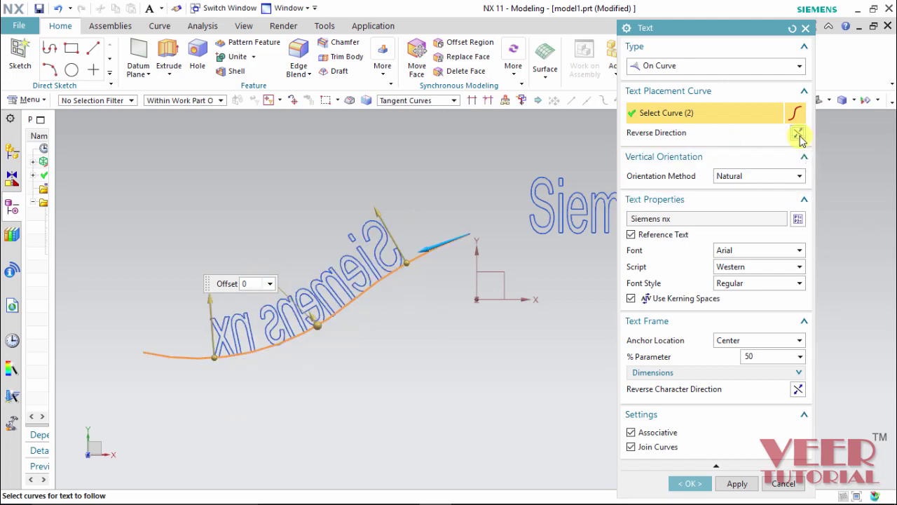
click(799, 136)
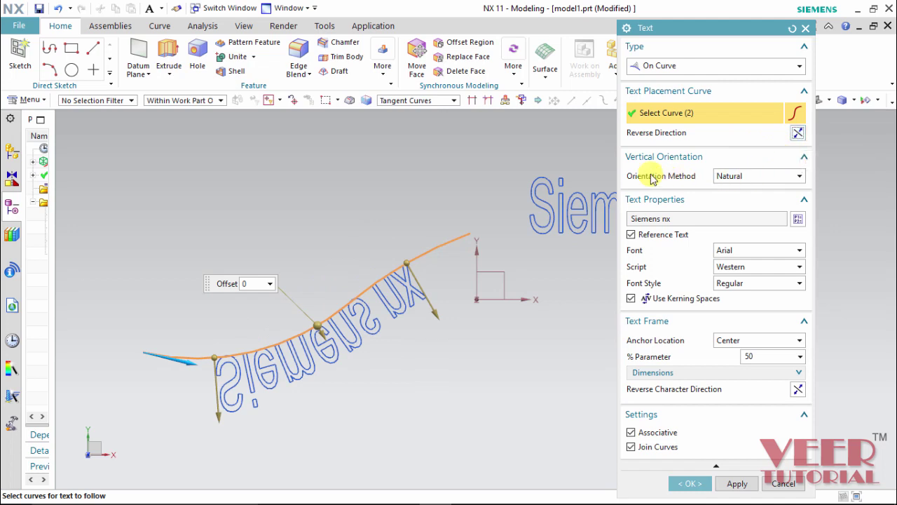
click(746, 179)
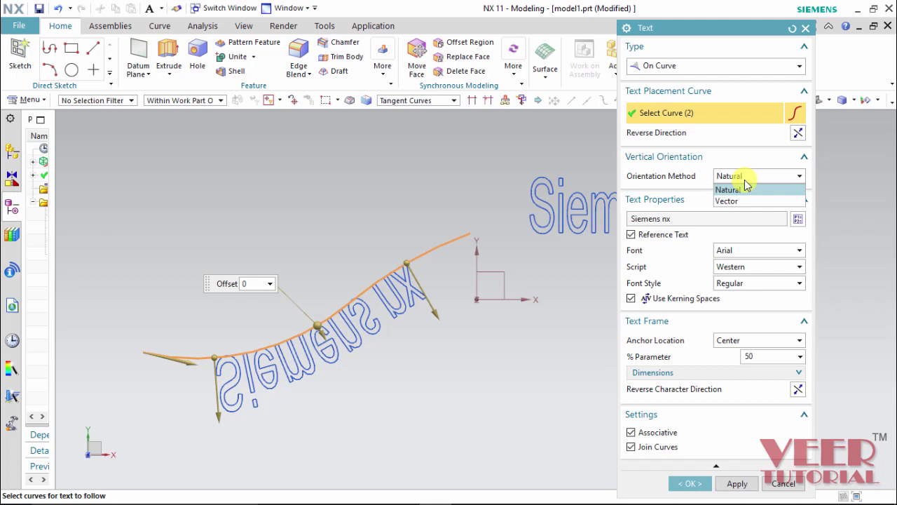
click(745, 184)
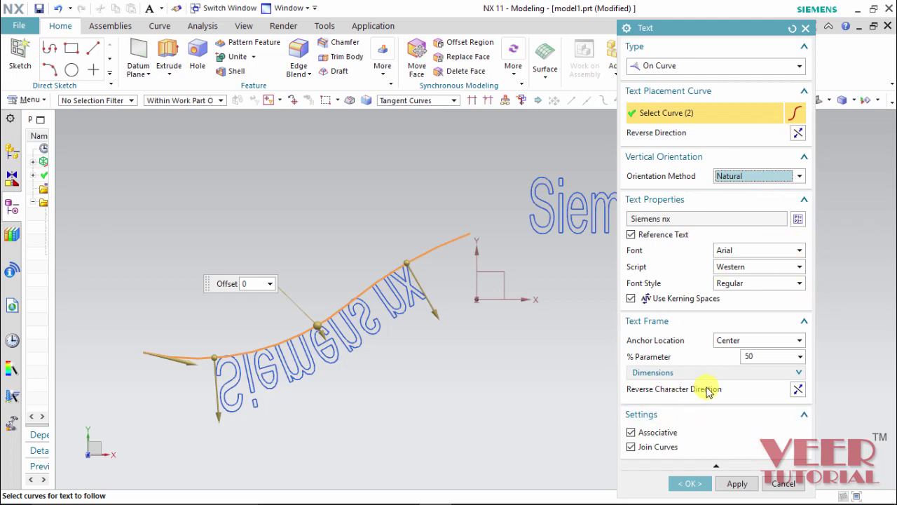
- Try the Right anchor location for the curve text, set it back to Center, and create the text
click(743, 340)
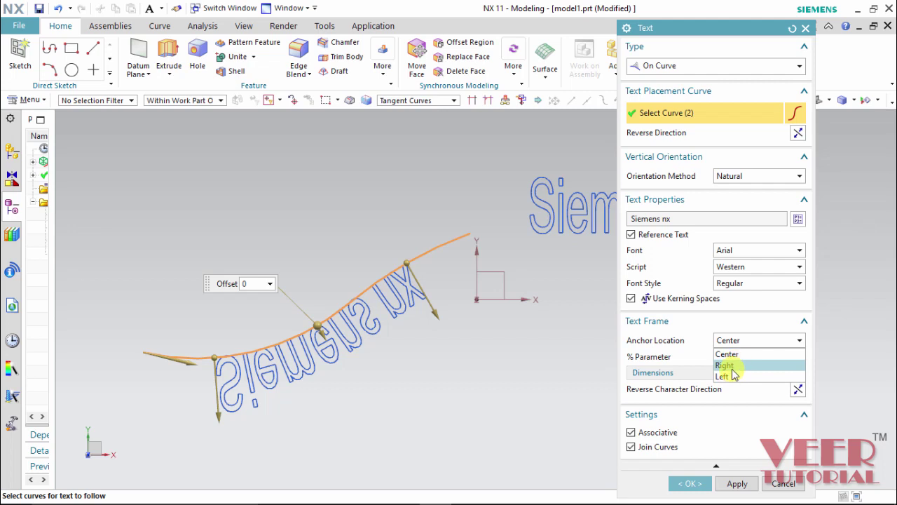
click(725, 365)
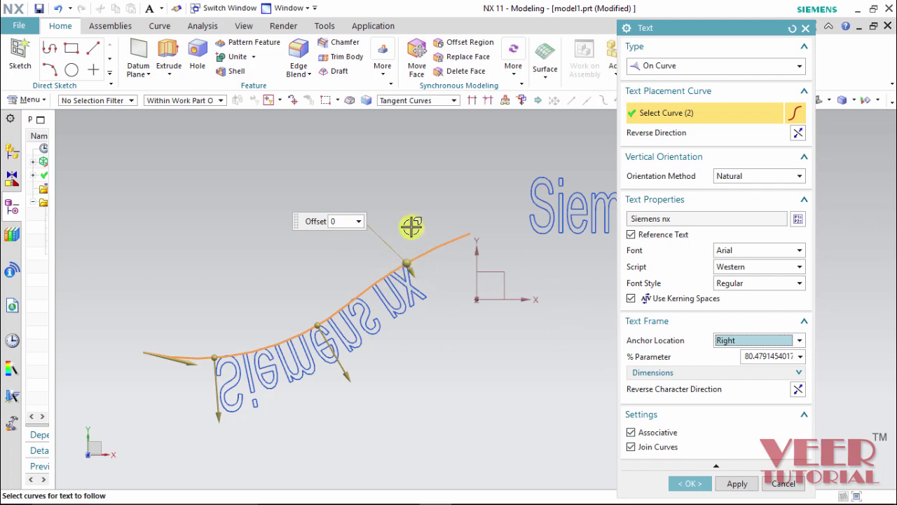
click(735, 341)
click(734, 356)
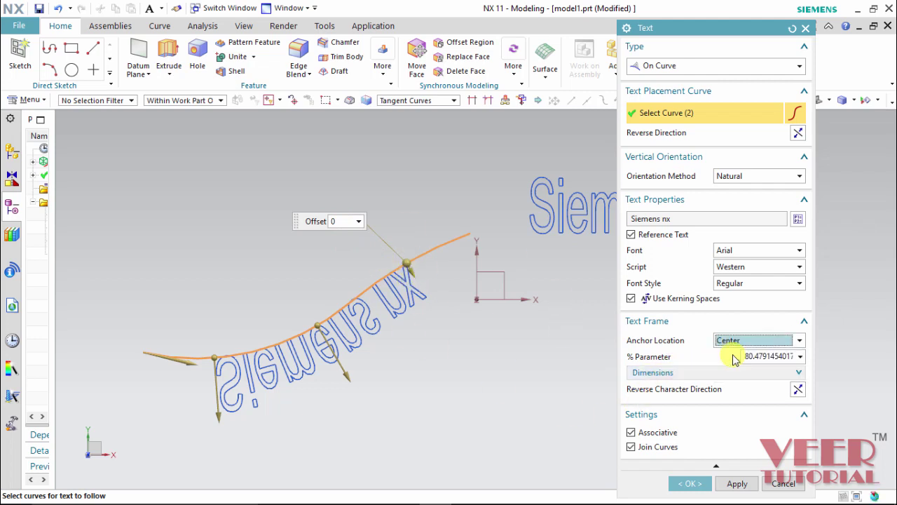
click(690, 483)
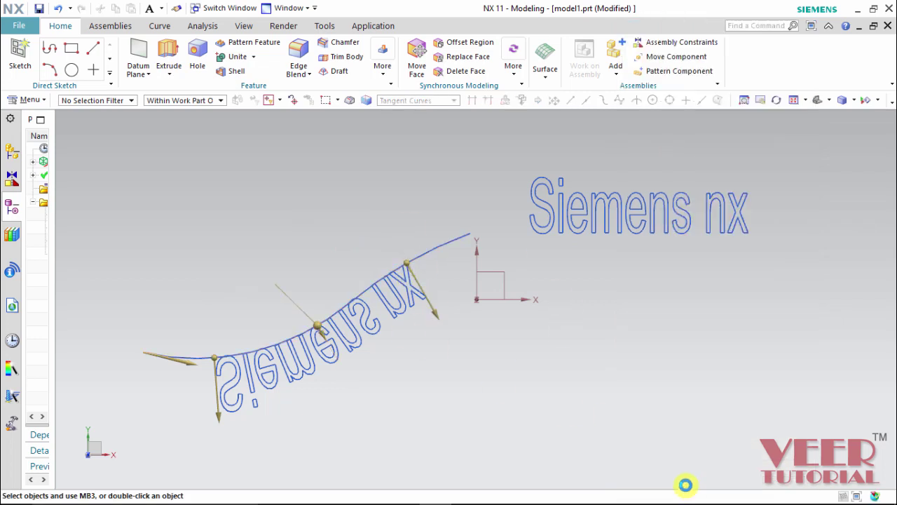